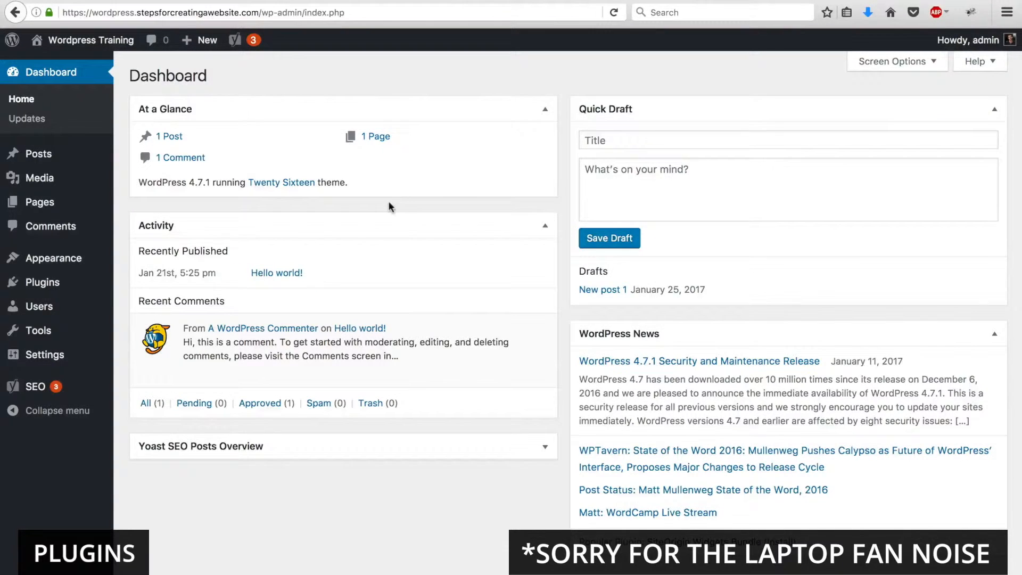
Search the directory of new plugins by keyword for "child theme"
mouse_move(81, 293)
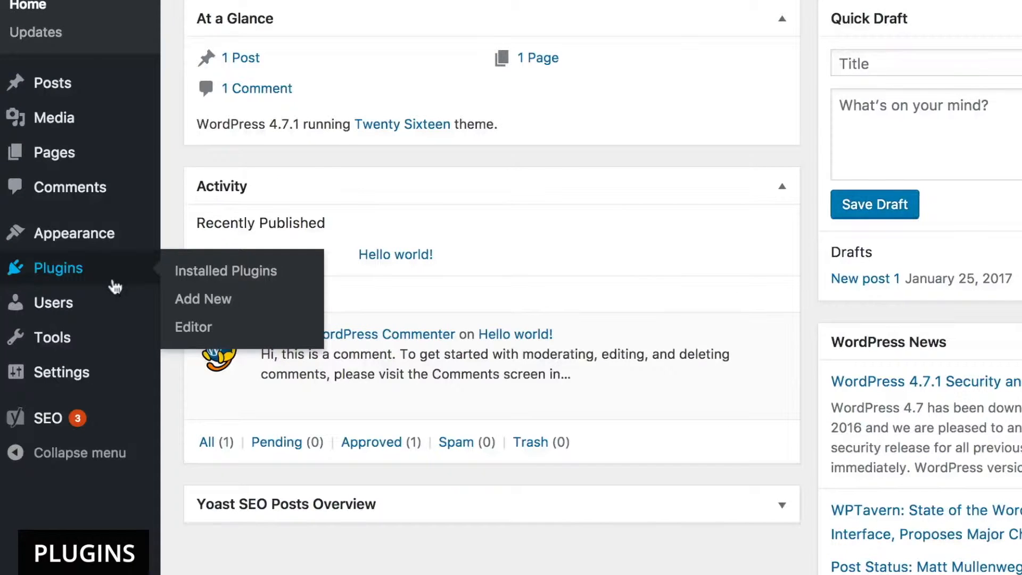
left_click(115, 286)
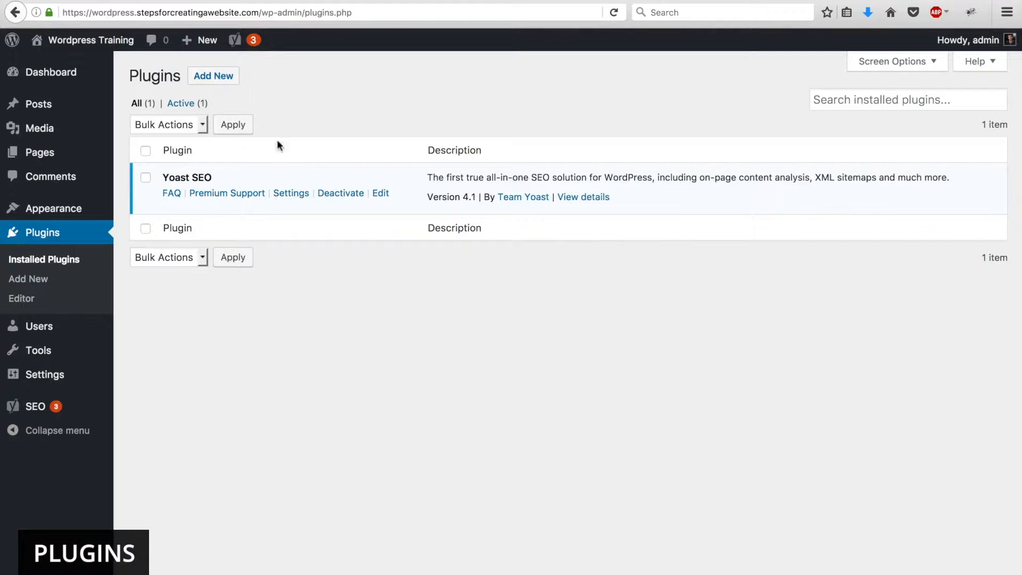
mouse_move(247, 41)
mouse_move(38, 213)
left_click(39, 285)
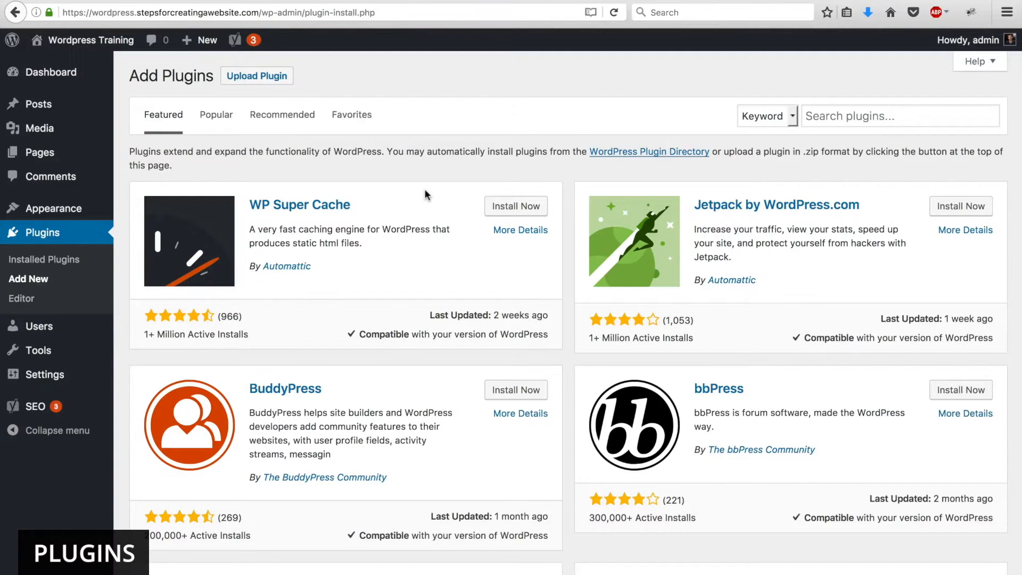
left_click(816, 114)
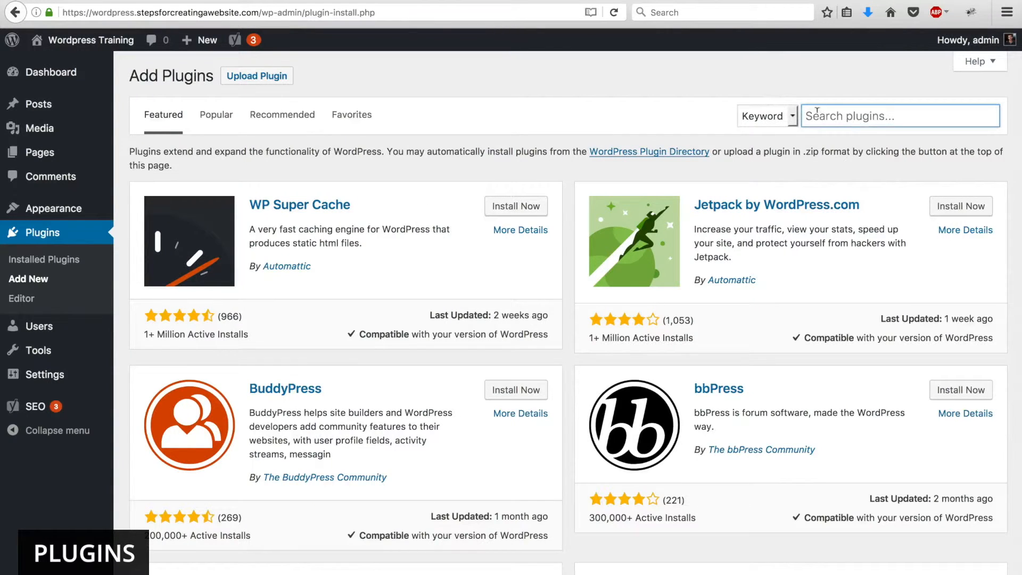
type("child theme")
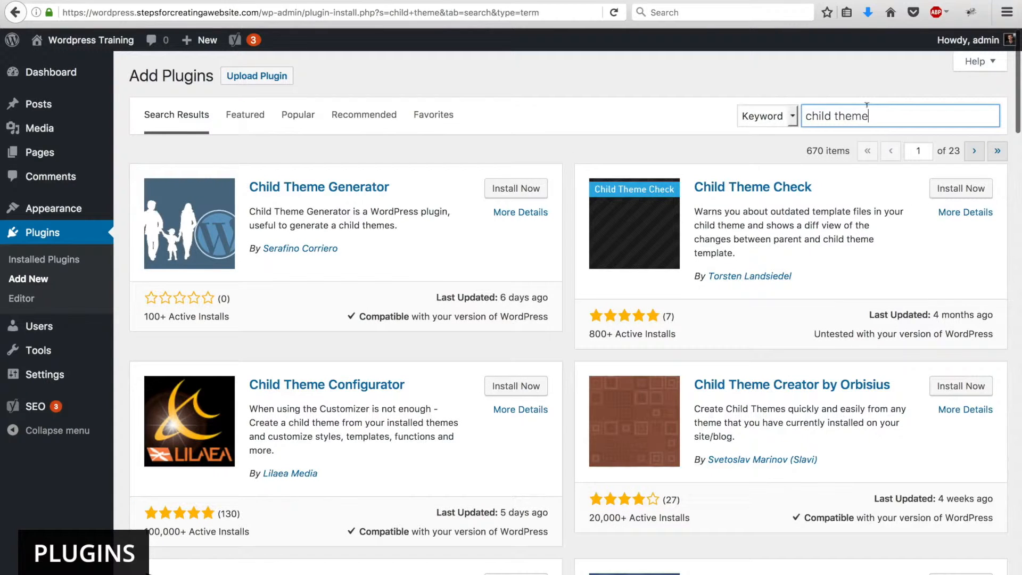
left_click(771, 115)
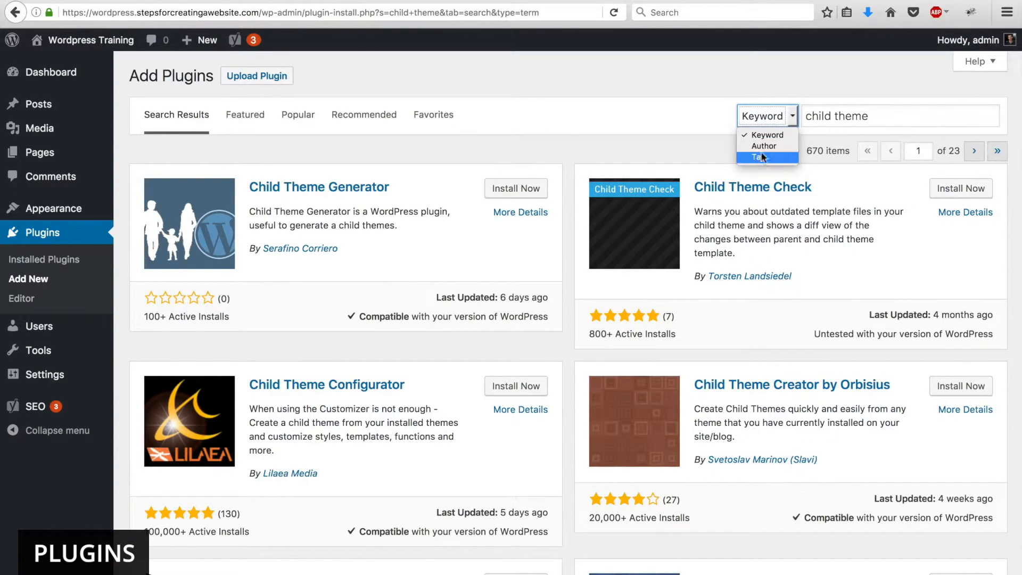
left_click(767, 135)
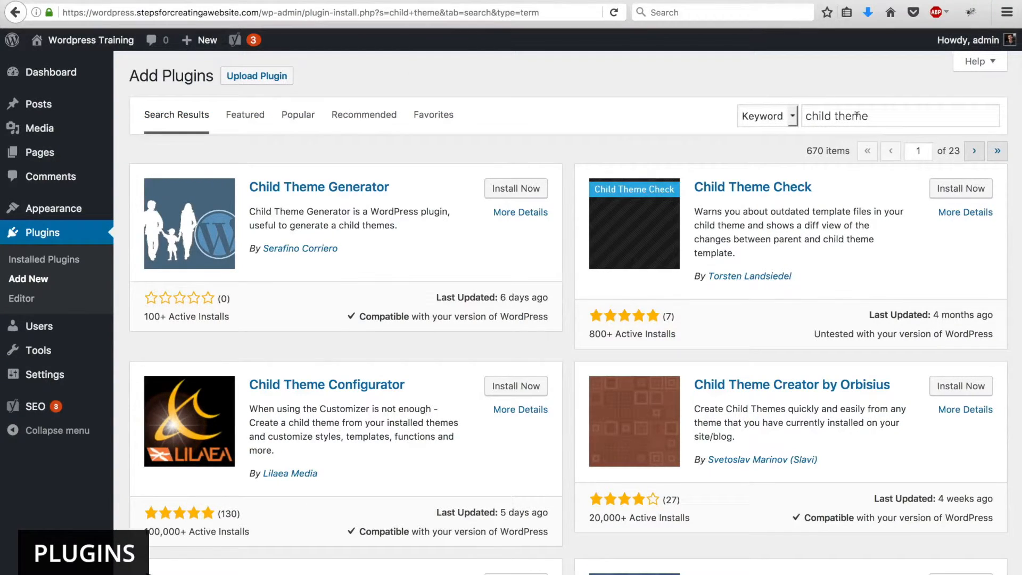
Install and activate the One-Click Child Theme plugin from the search results
scroll(488, 243, "down", 3)
scroll(489, 249, "down", 4)
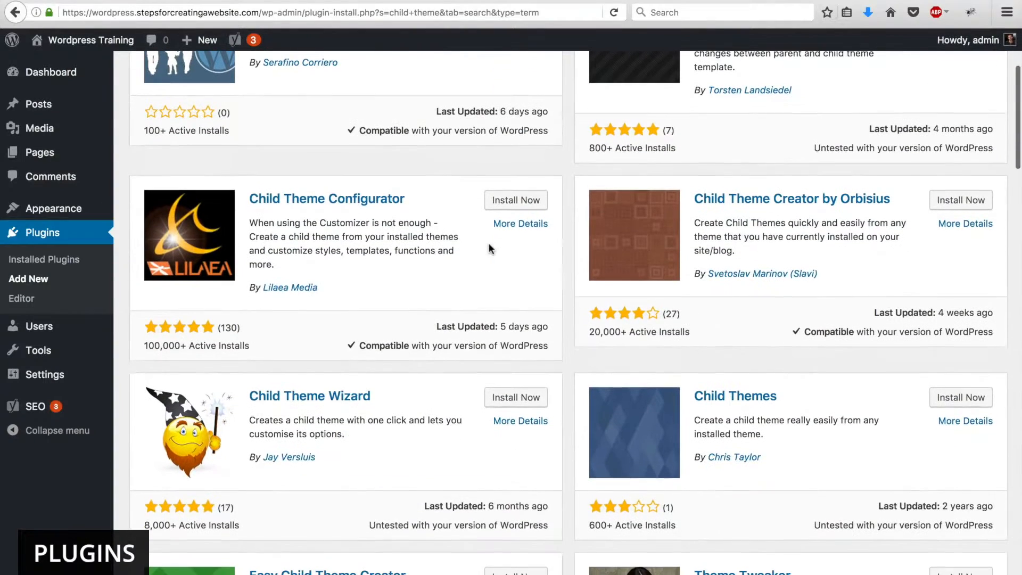
scroll(488, 243, "down", 15)
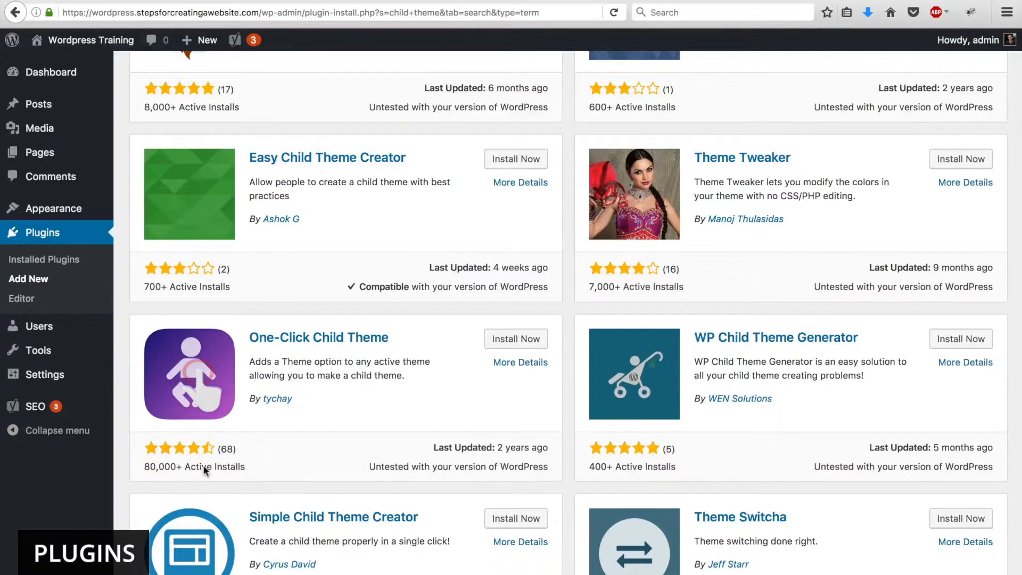
left_click(516, 339)
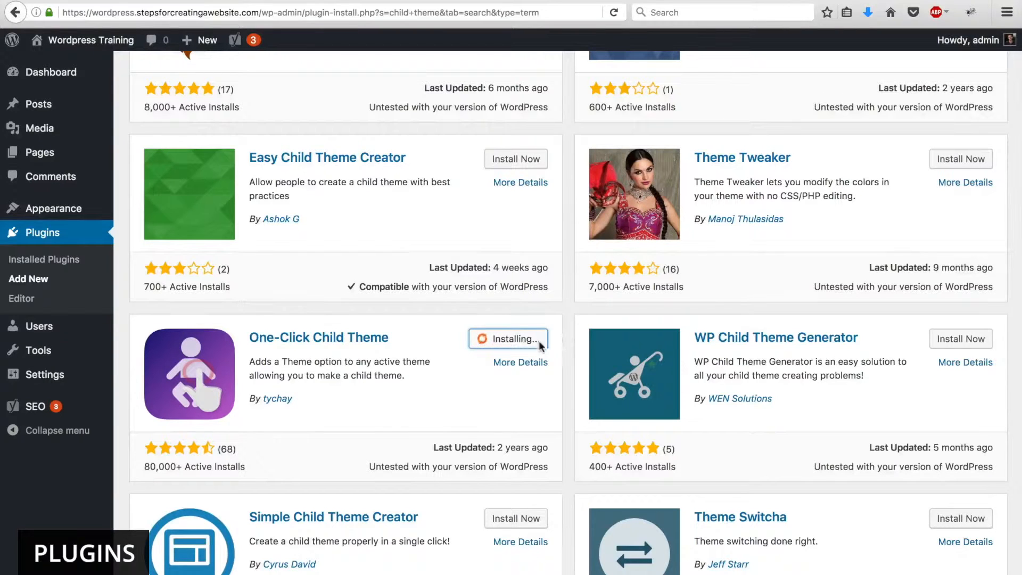
left_click(539, 345)
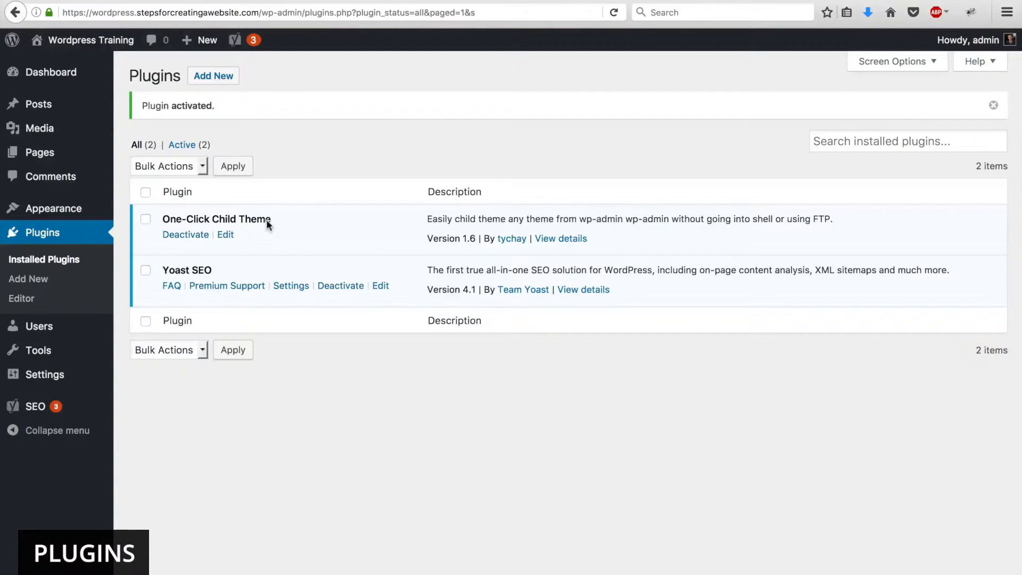
Open the child theme creation form from the details of the active Twenty Sixteen theme
mouse_move(82, 220)
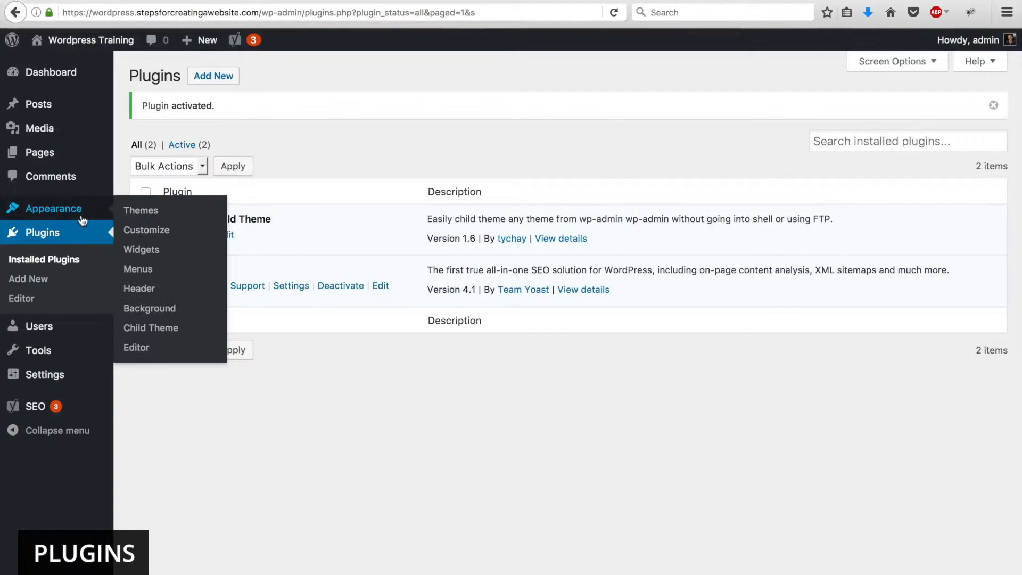
left_click(152, 217)
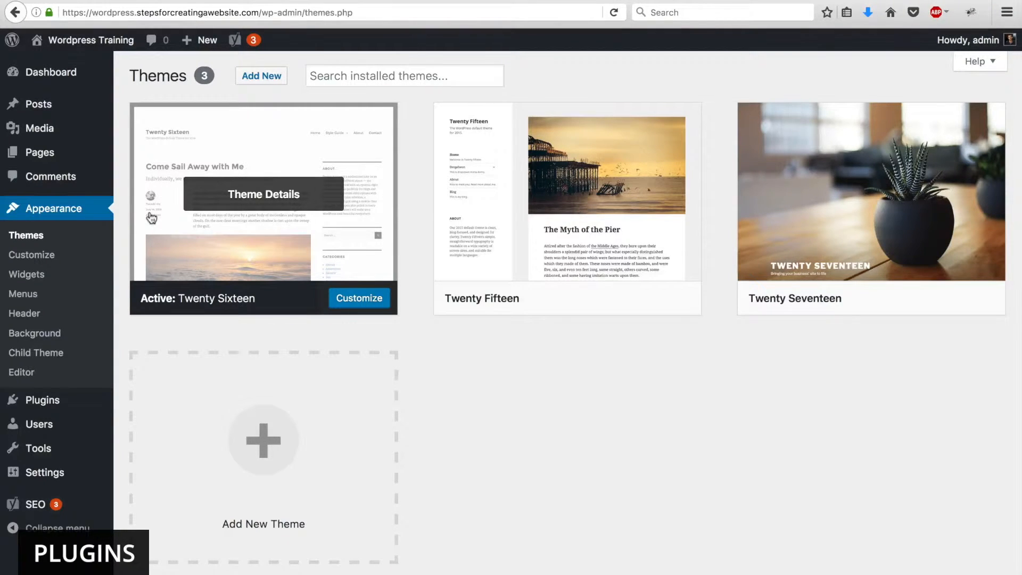
left_click(222, 151)
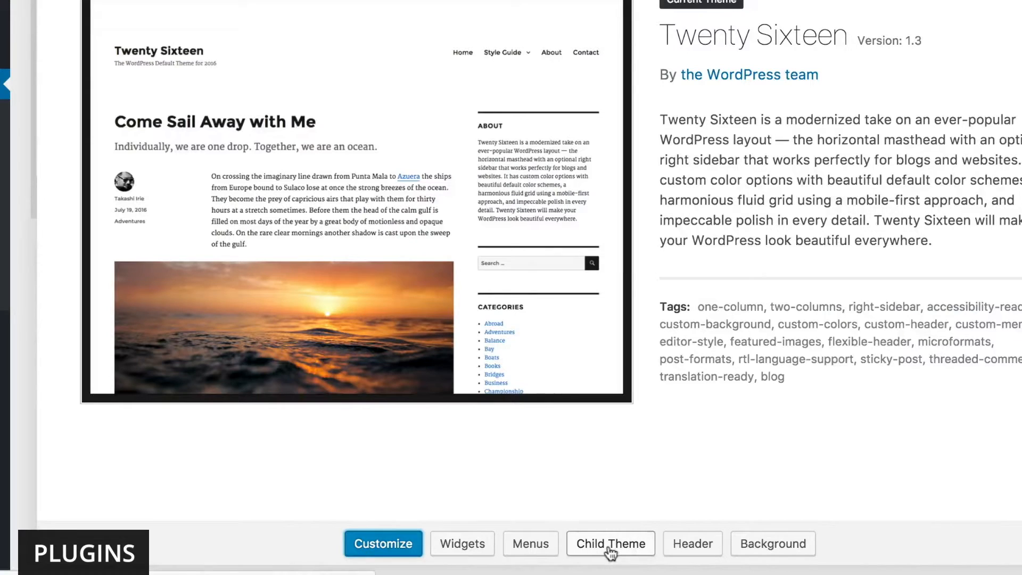
left_click(611, 545)
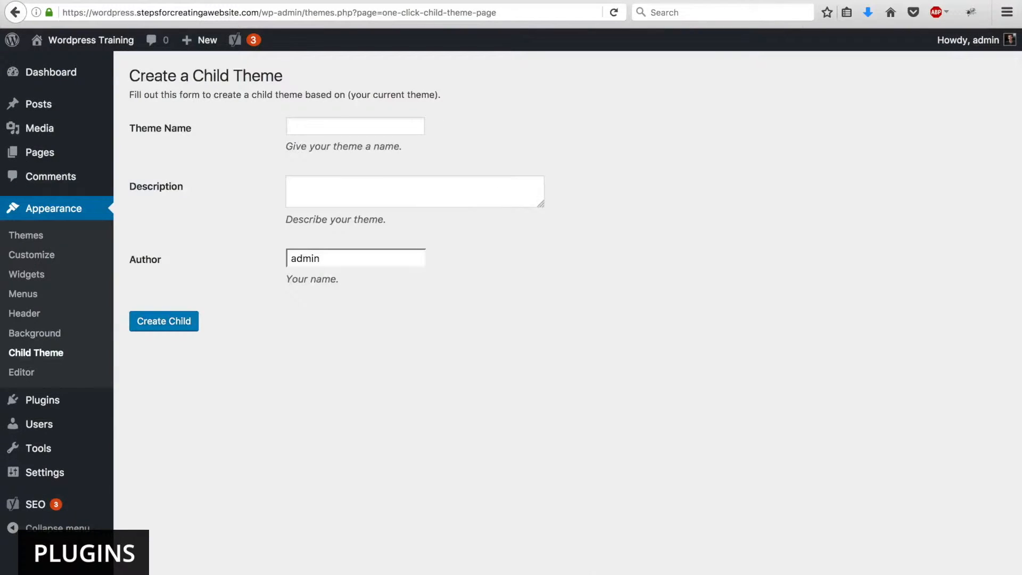
Create a child theme named "Child Theme" with an empty description and the default author
left_click(353, 125)
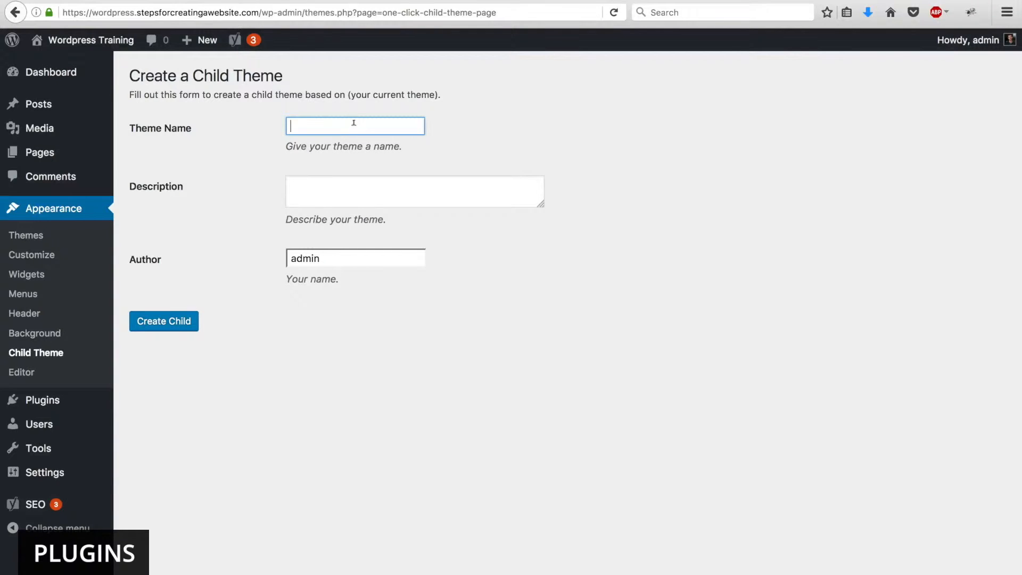
type("Child Theme")
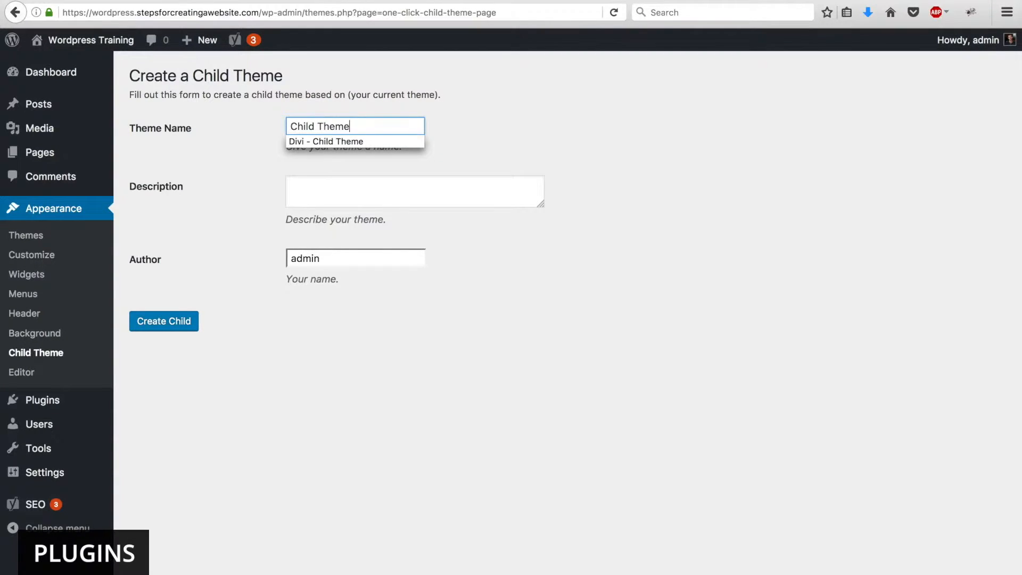
left_click(328, 198)
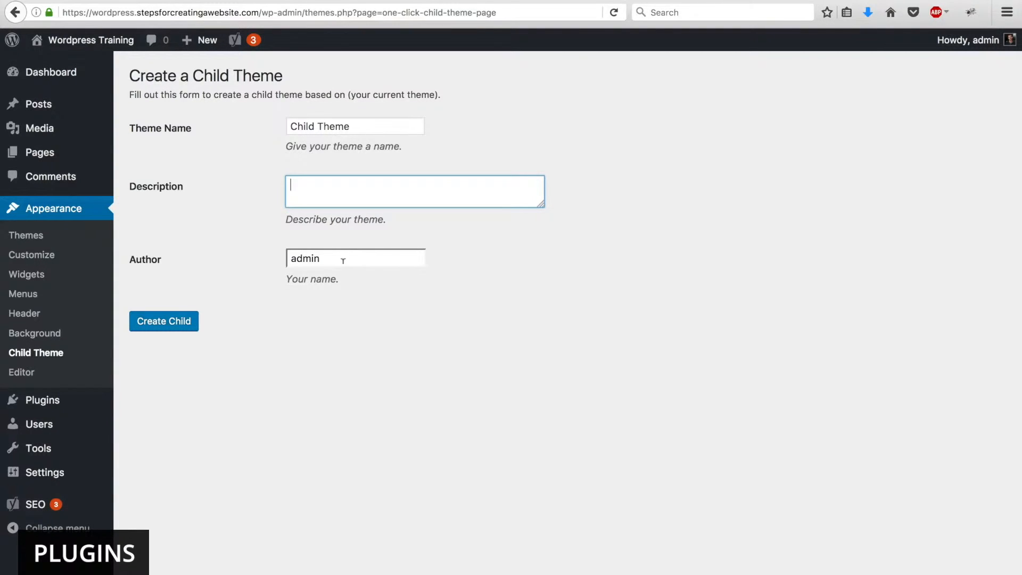
left_click(165, 327)
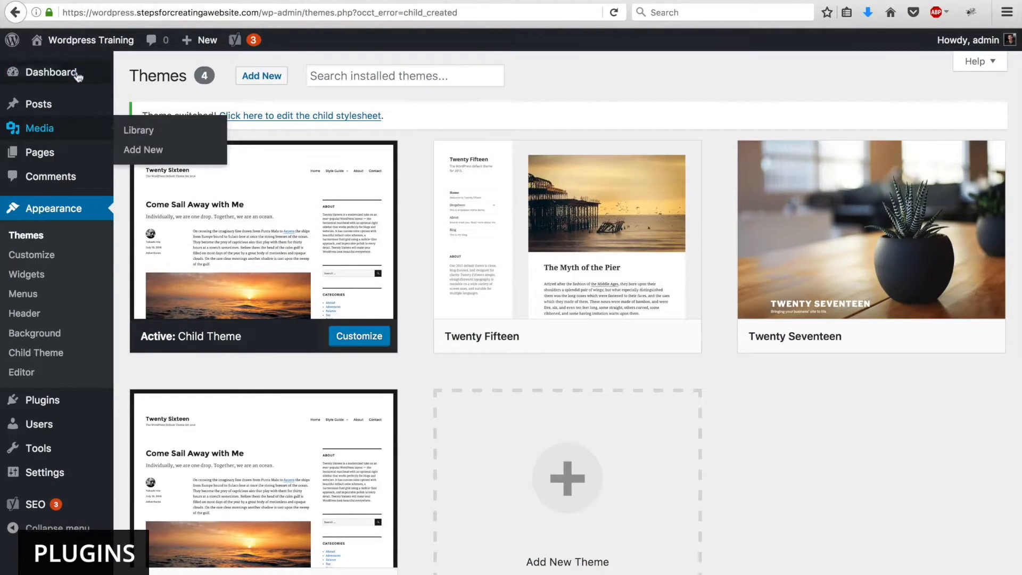
Select all installed plugins to examine the available bulk actions, and view the plugin code editor
mouse_move(80, 78)
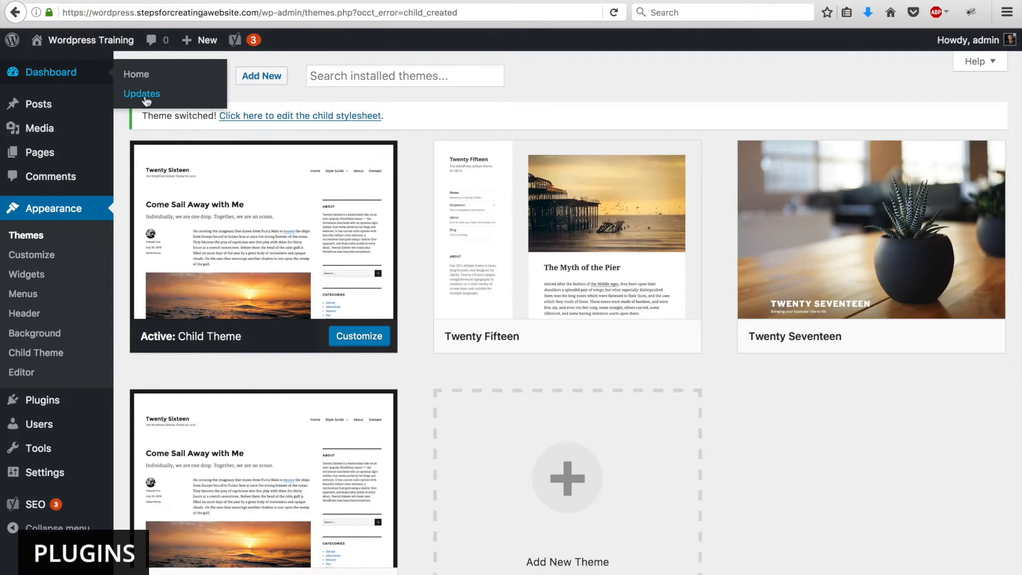
left_click(70, 401)
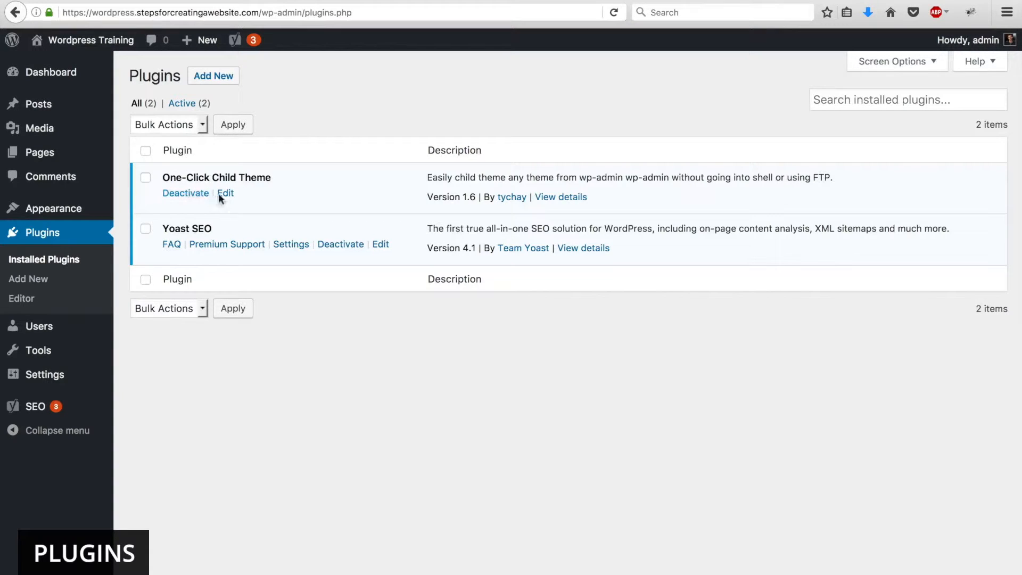
left_click(145, 152)
left_click(174, 119)
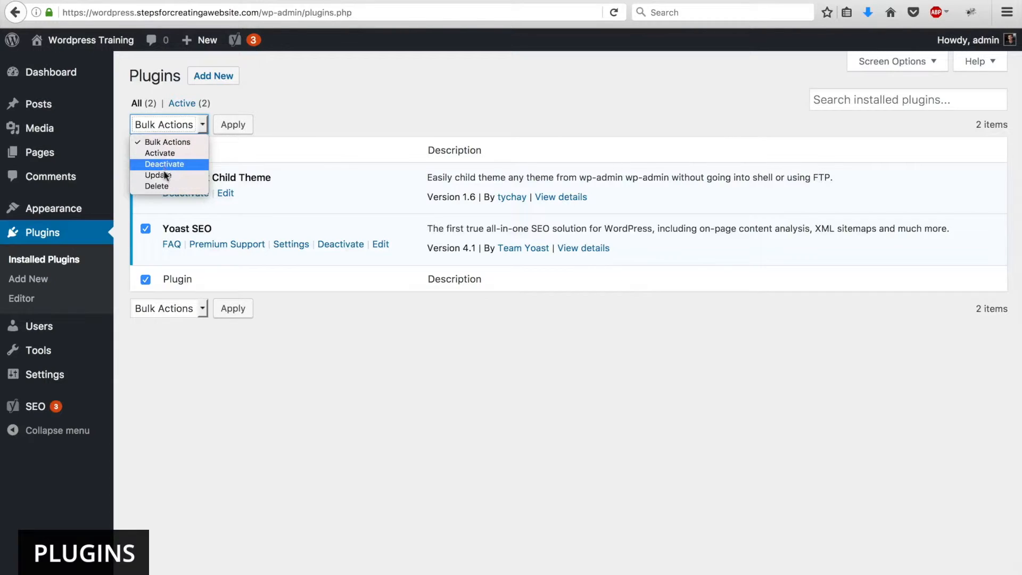
left_click(292, 196)
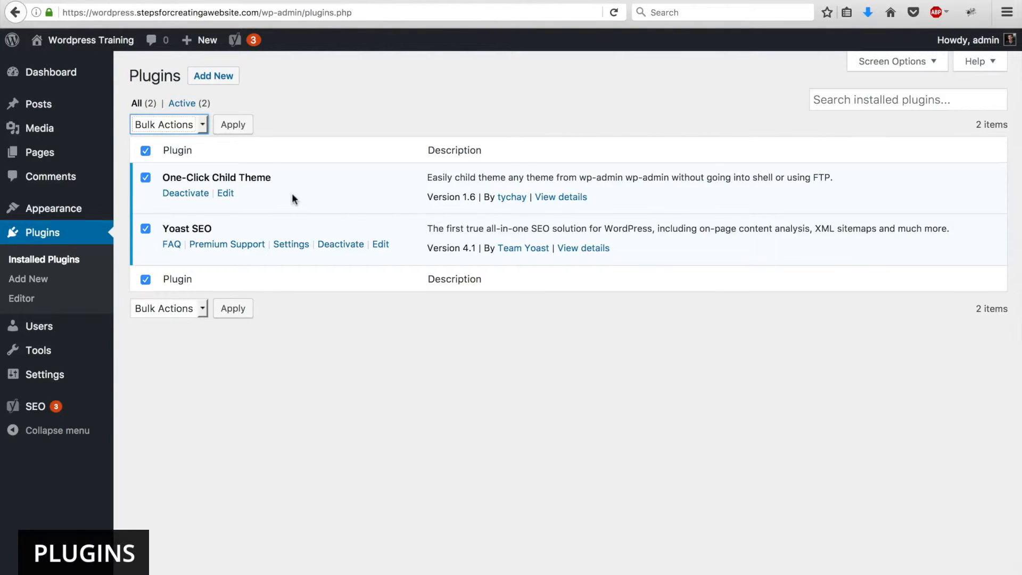
mouse_move(50, 71)
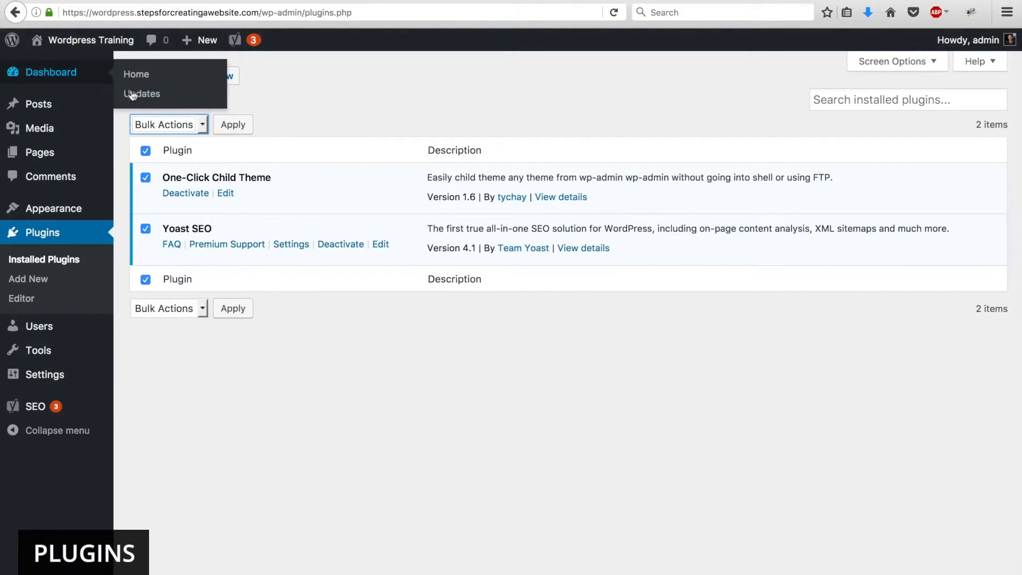
left_click(275, 204)
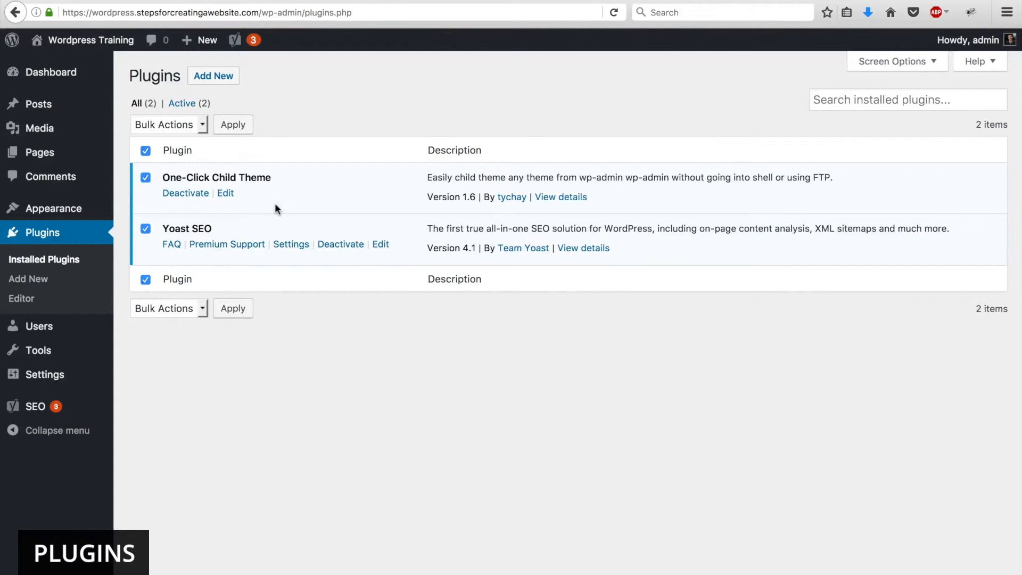
left_click(22, 299)
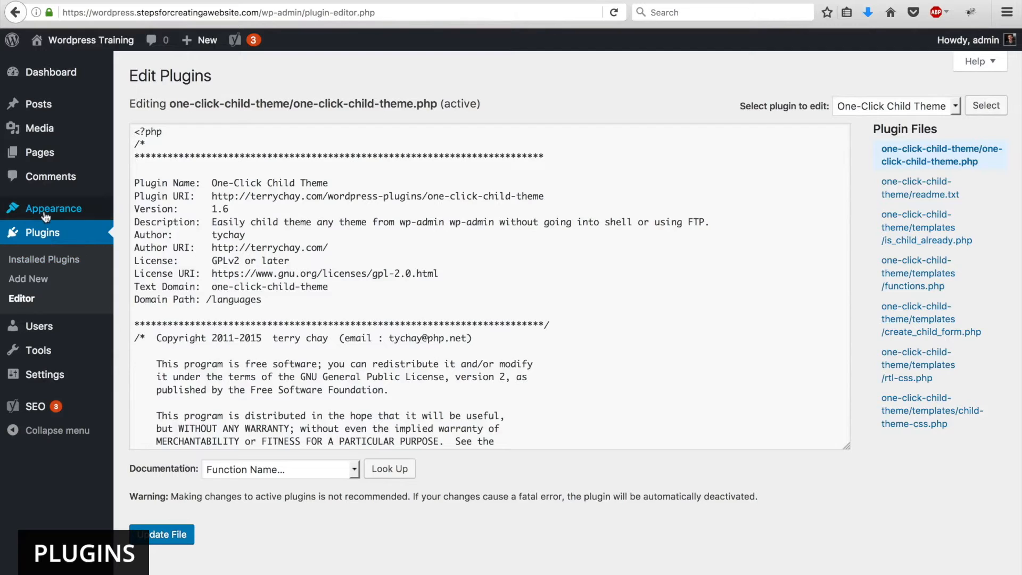
mouse_move(43, 212)
Open the admin user's profile for editing and fill in the first name and last name
left_click(95, 330)
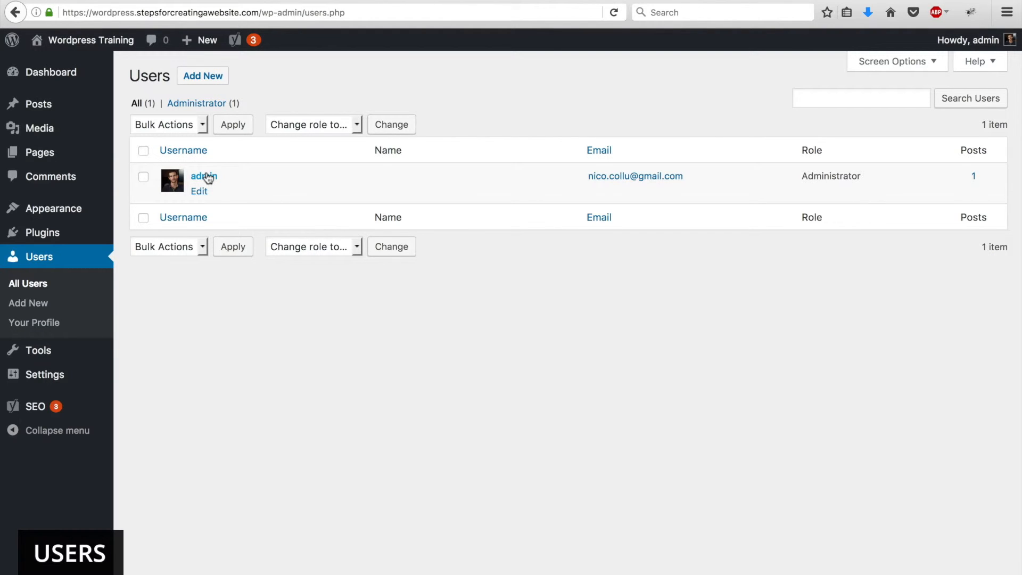
left_click(200, 192)
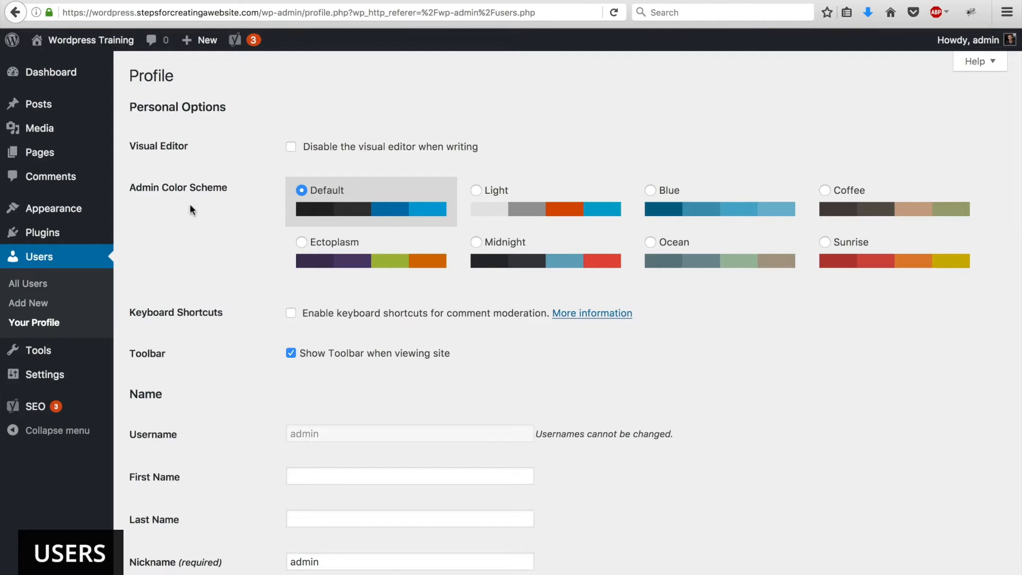
scroll(190, 203, "down", 5)
left_click(321, 258)
type("Nic")
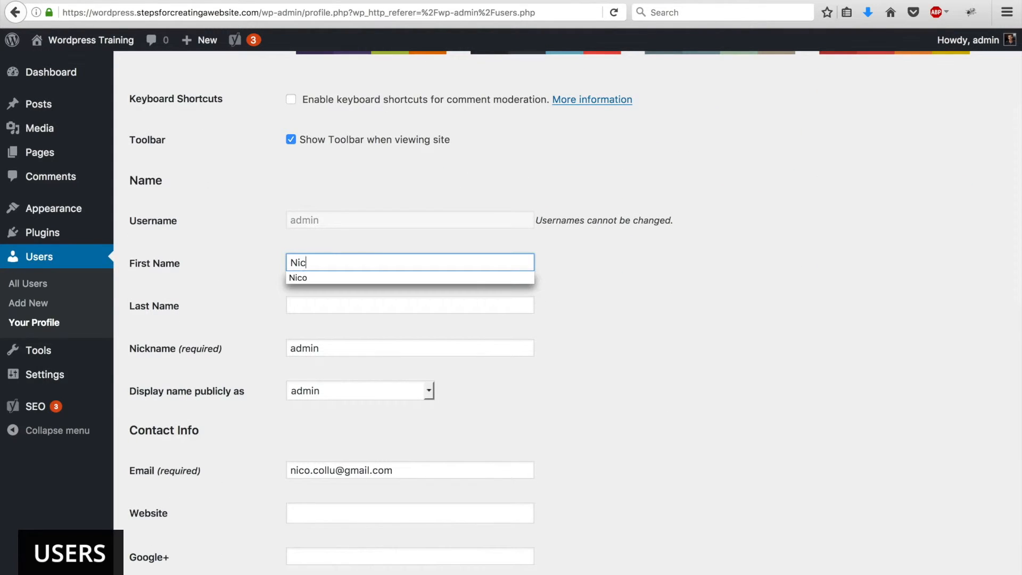
type("o")
key("Tab")
type("Collu")
Set the publicly displayed name to the user's first name followed by the last name
scroll(257, 359, "down", 3)
left_click(334, 291)
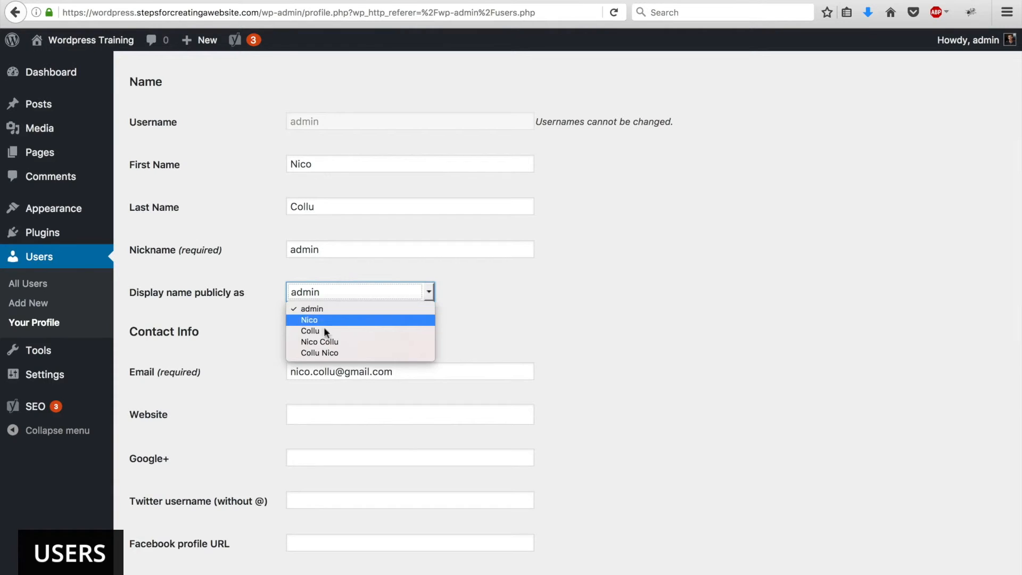
left_click(322, 342)
Review the remaining profile options and save the updated profile
scroll(237, 379, "down", 4)
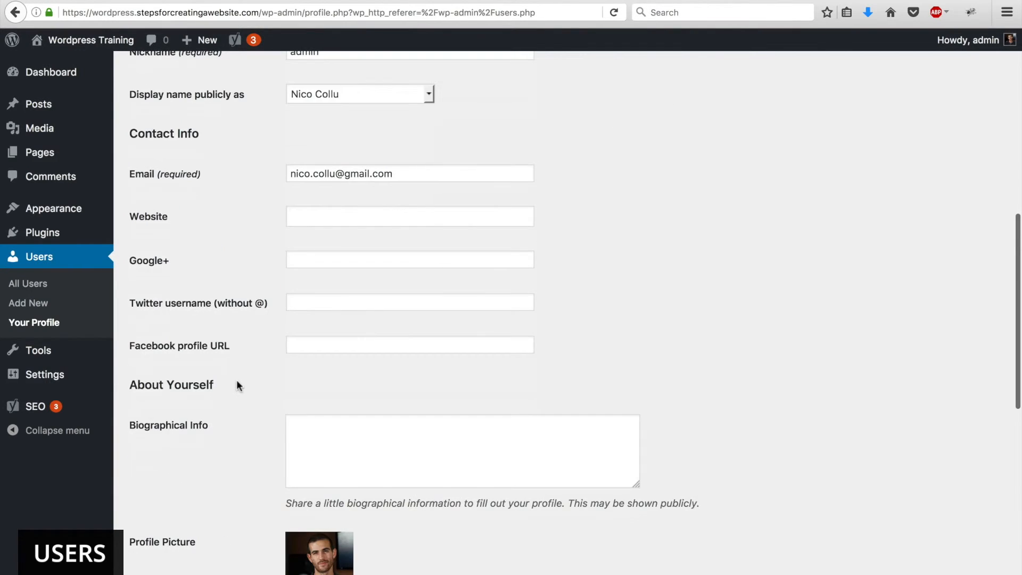
scroll(238, 379, "down", 5)
scroll(238, 380, "down", 5)
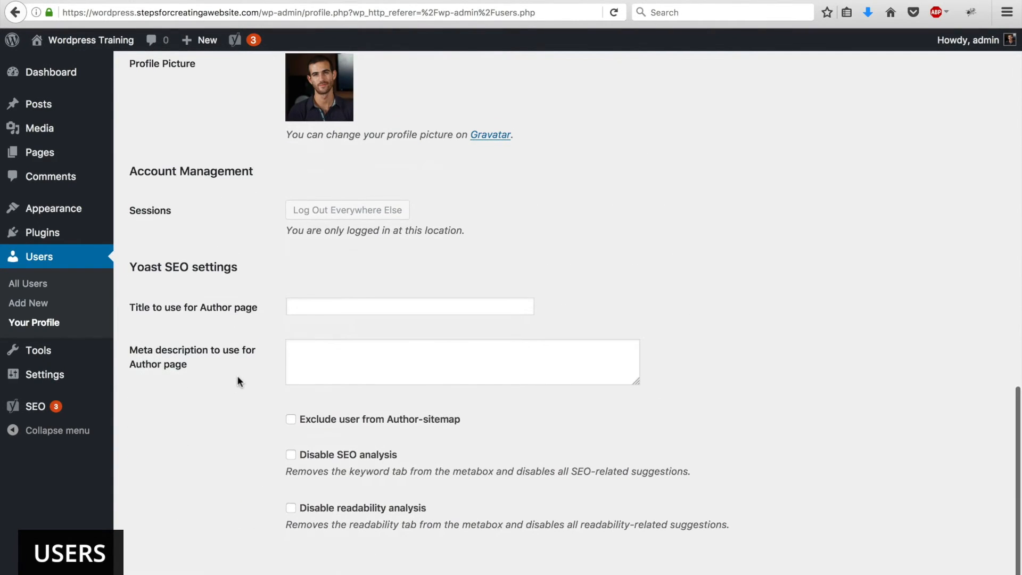
scroll(237, 380, "up", 10)
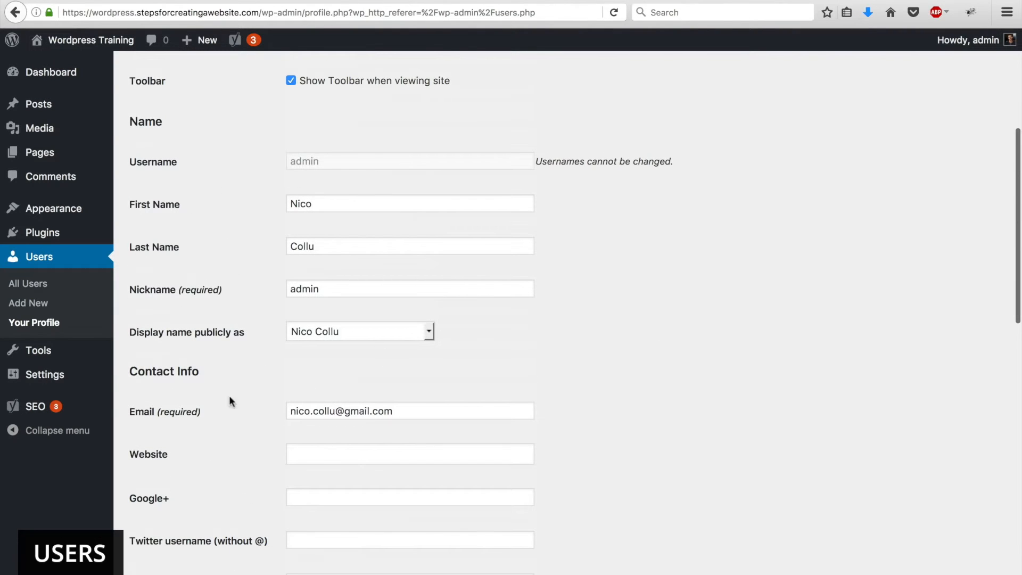
scroll(222, 378, "up", 4)
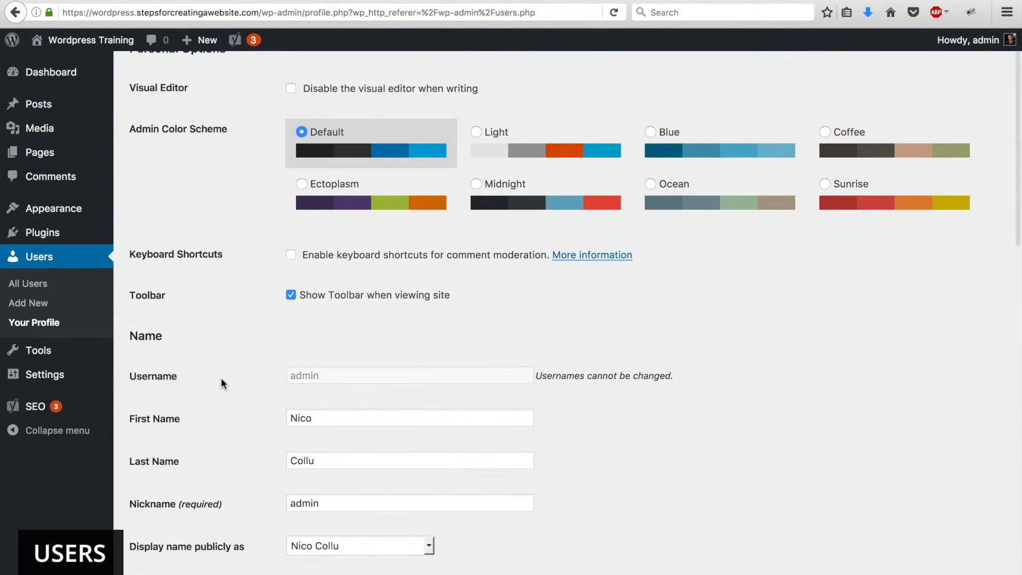
scroll(222, 379, "down", 10)
left_click(173, 540)
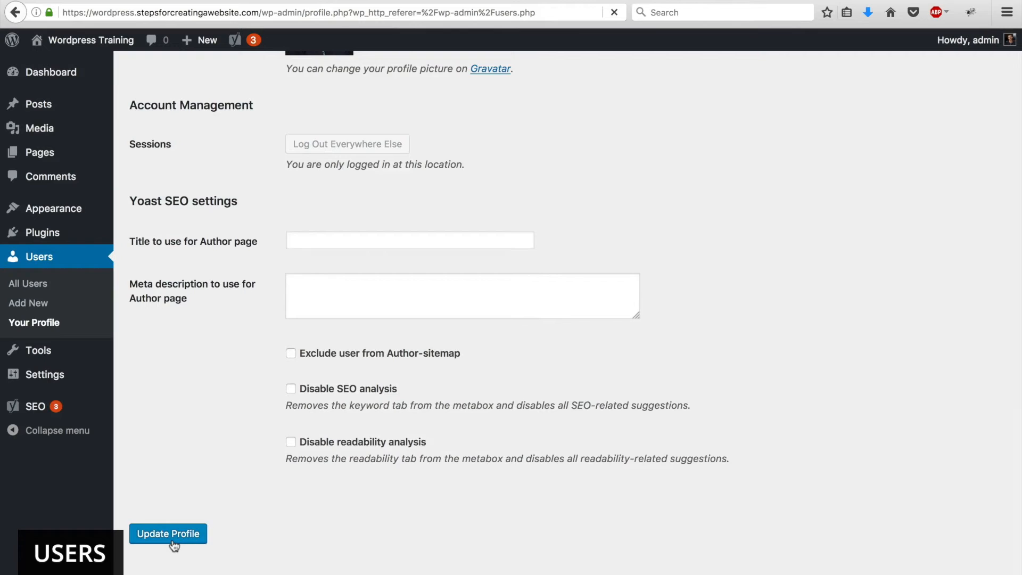
Show the list of all users and check the full name listed for the admin account
left_click(35, 286)
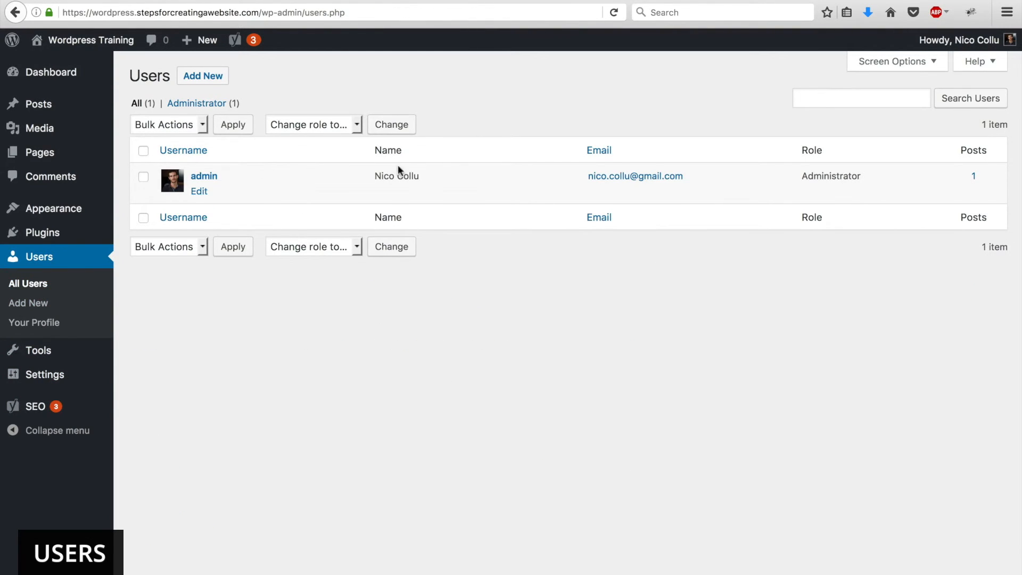
left_click_drag(420, 176, 373, 178)
left_click(373, 178)
Open the form for adding a new user and review its username, email, first name, last name and website fields
left_click(46, 306)
left_click(293, 141)
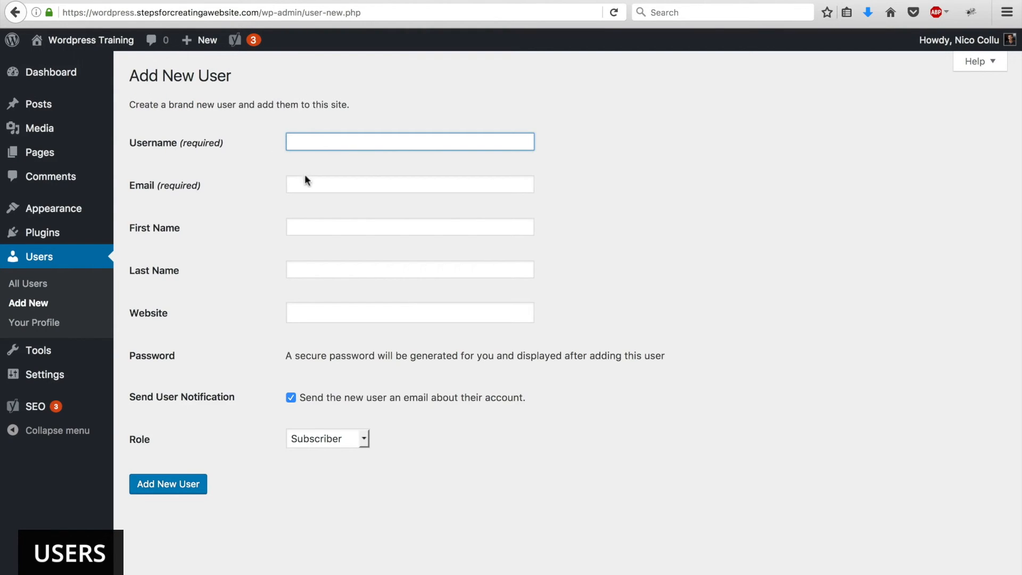
left_click(306, 182)
left_click(308, 228)
left_click(308, 269)
left_click(308, 312)
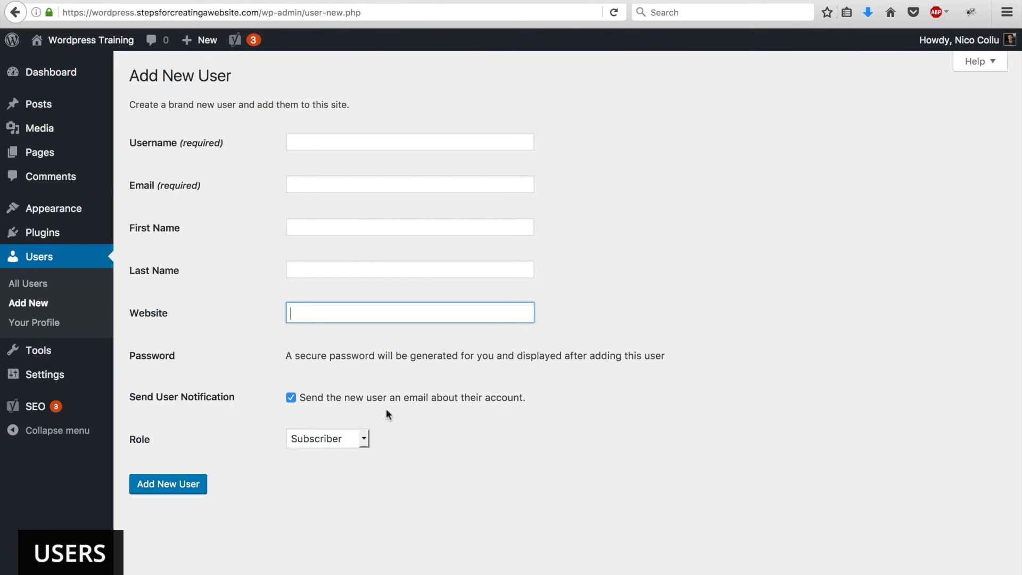
Examine the roles that can be assigned to the new user, from Subscriber to Administrator, without choosing another one
left_click(331, 439)
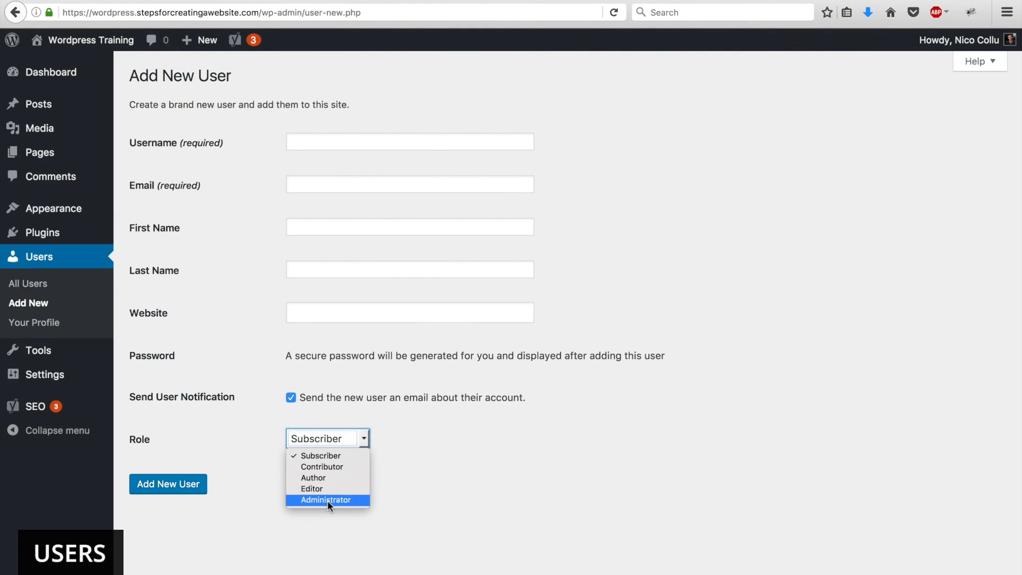
left_click(251, 436)
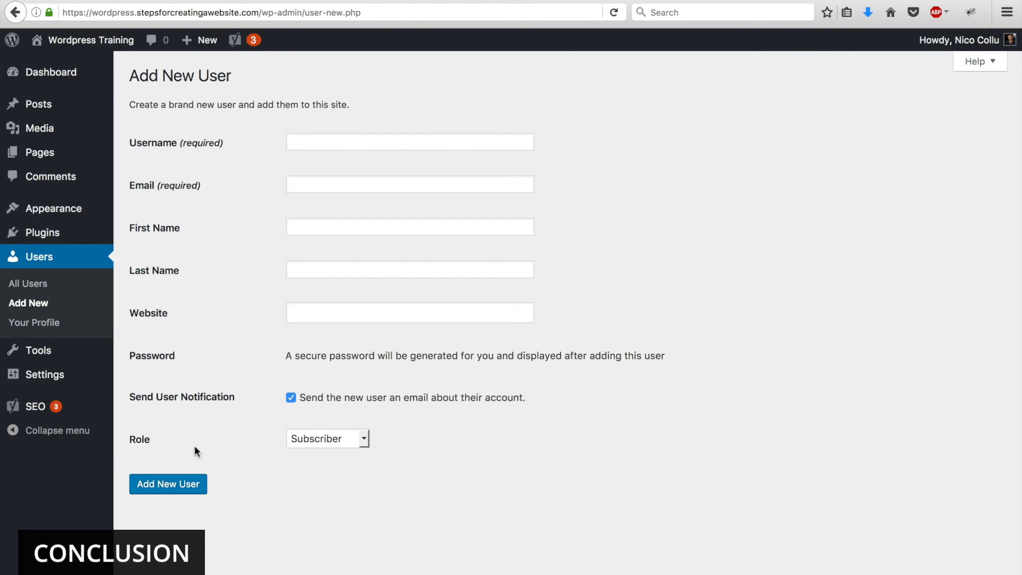
mouse_move(51, 376)
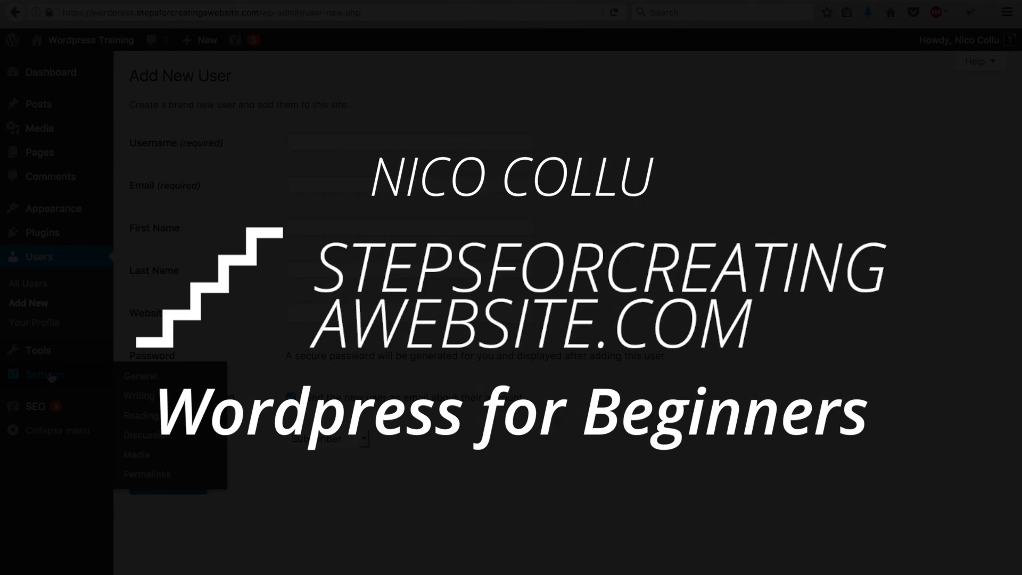